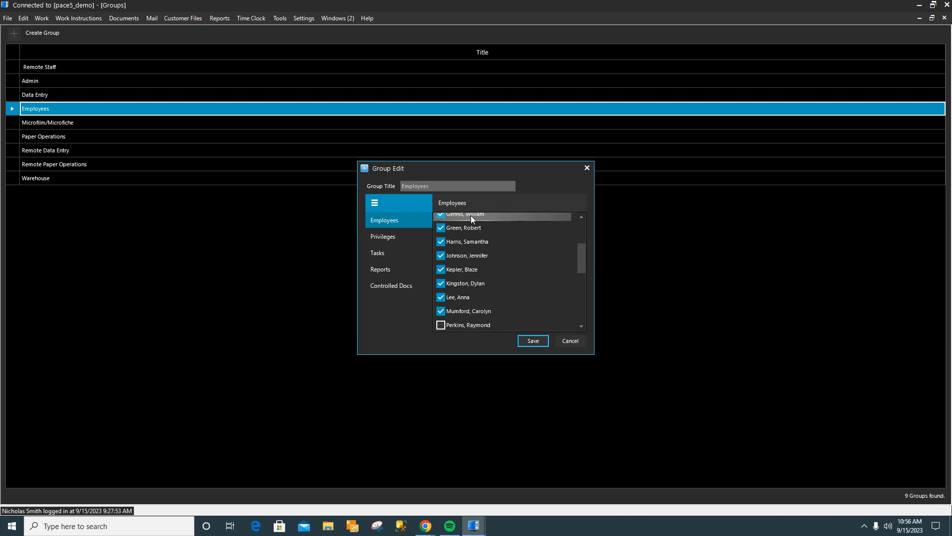
Step: Review which employees belong to the Employees group and which privileges the group grants
scroll(474, 279, up, 3)
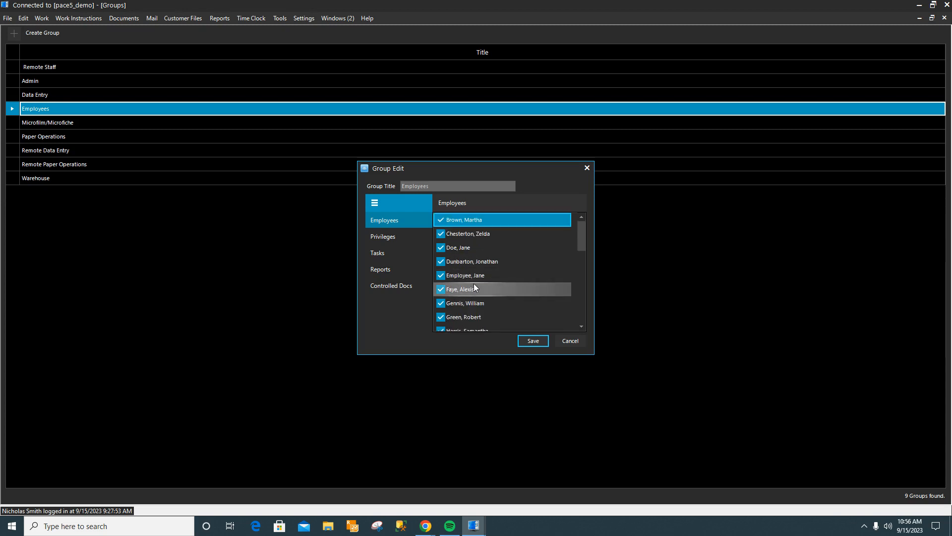
scroll(474, 284, down, 2)
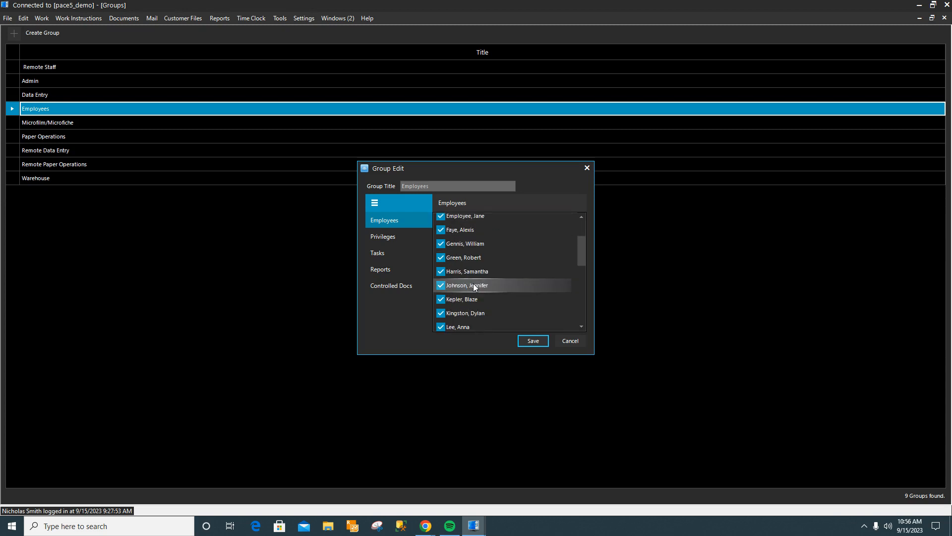
click(406, 240)
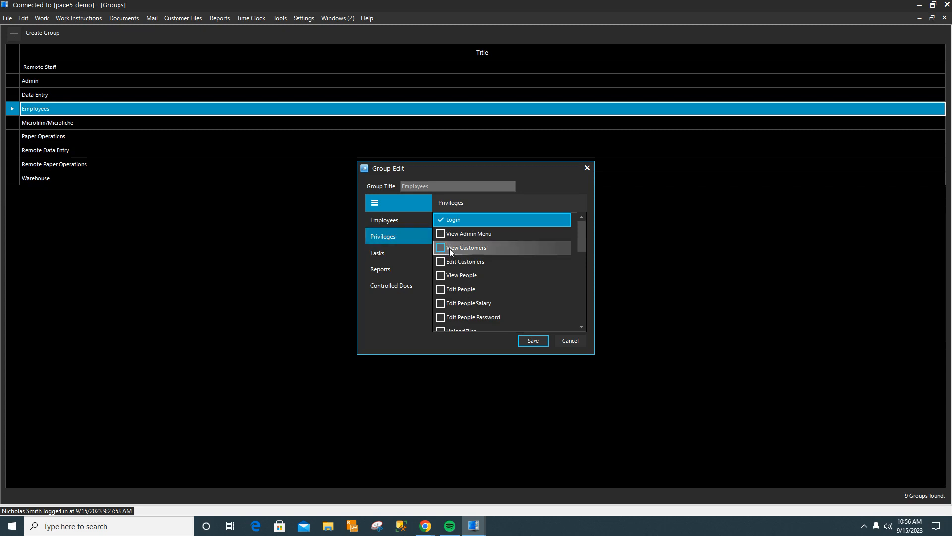
scroll(508, 239, down, 2)
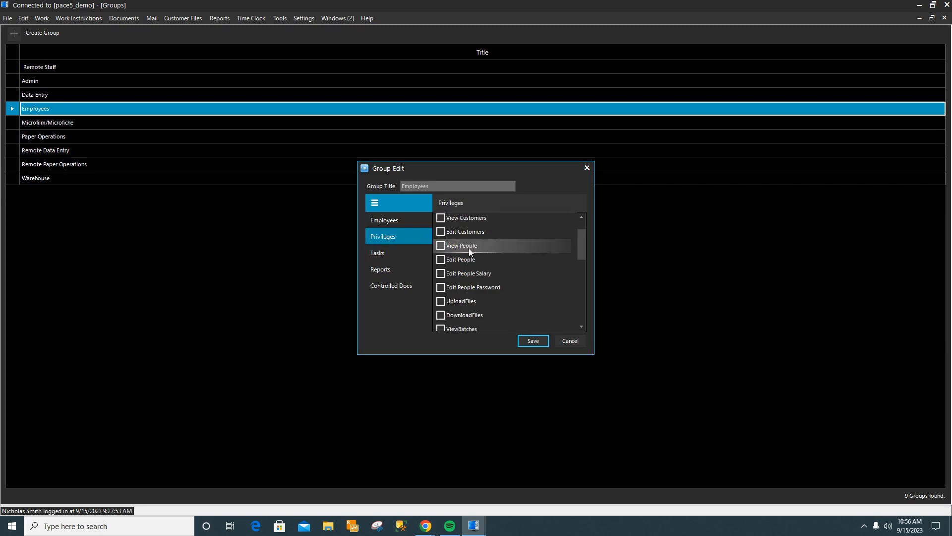
scroll(468, 249, down, 5)
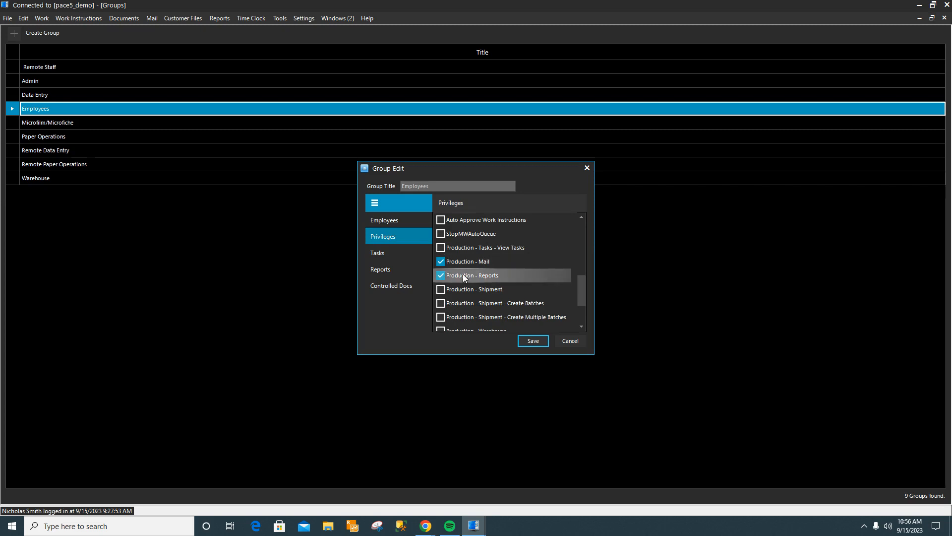
Step: Review the Employees group's tasks, reports and controlled documents, and save the group
click(373, 254)
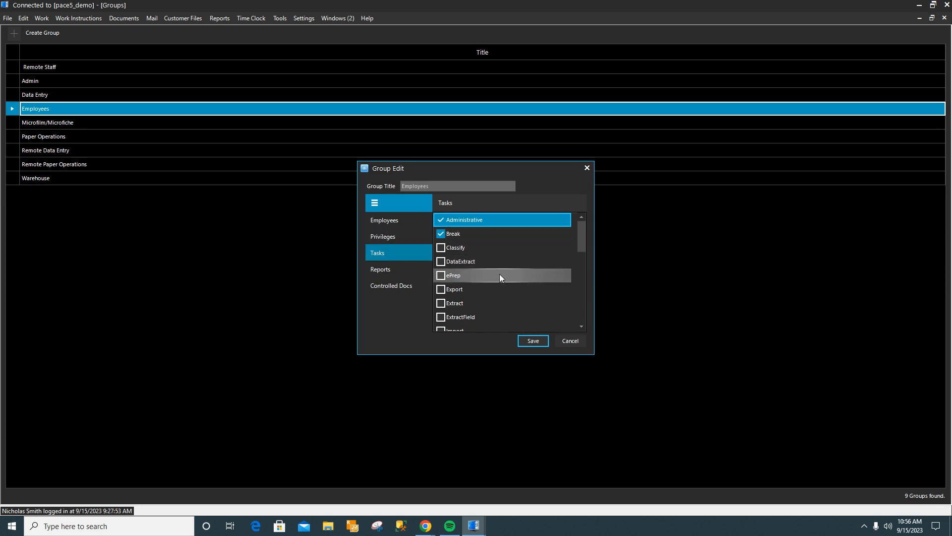
scroll(496, 275, down, 2)
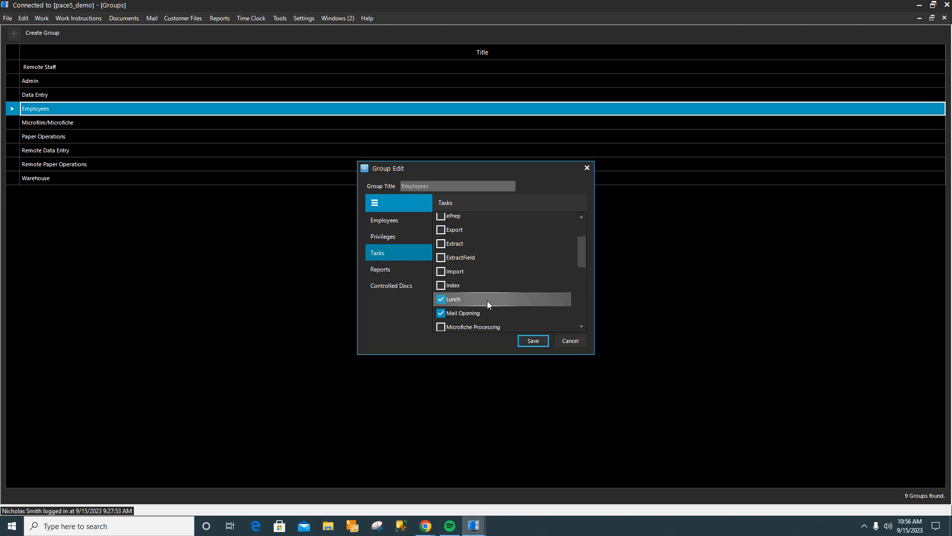
scroll(487, 301, down, 6)
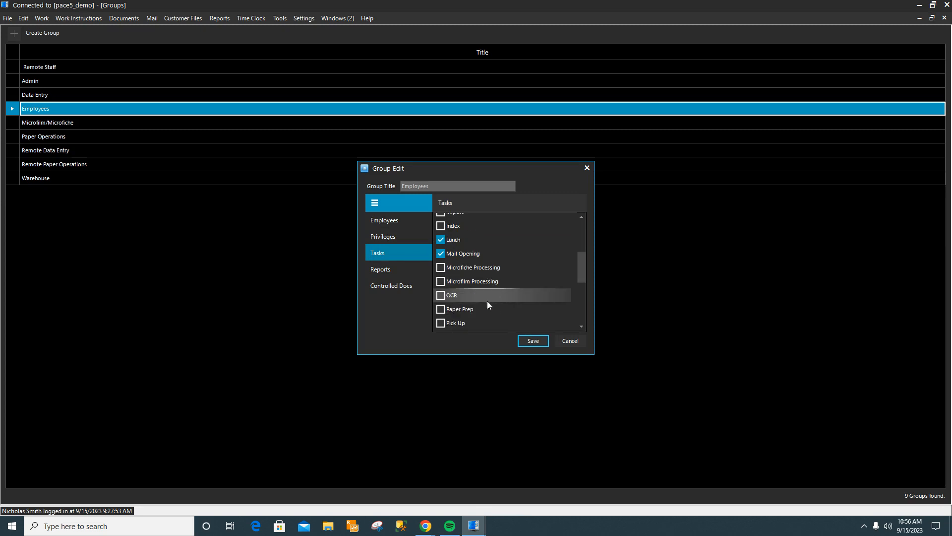
scroll(487, 301, down, 2)
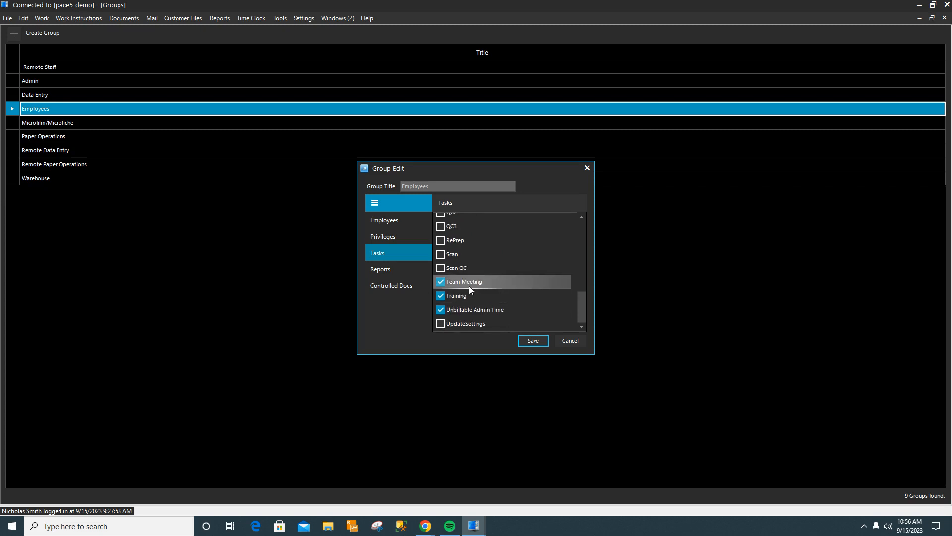
click(399, 275)
click(401, 288)
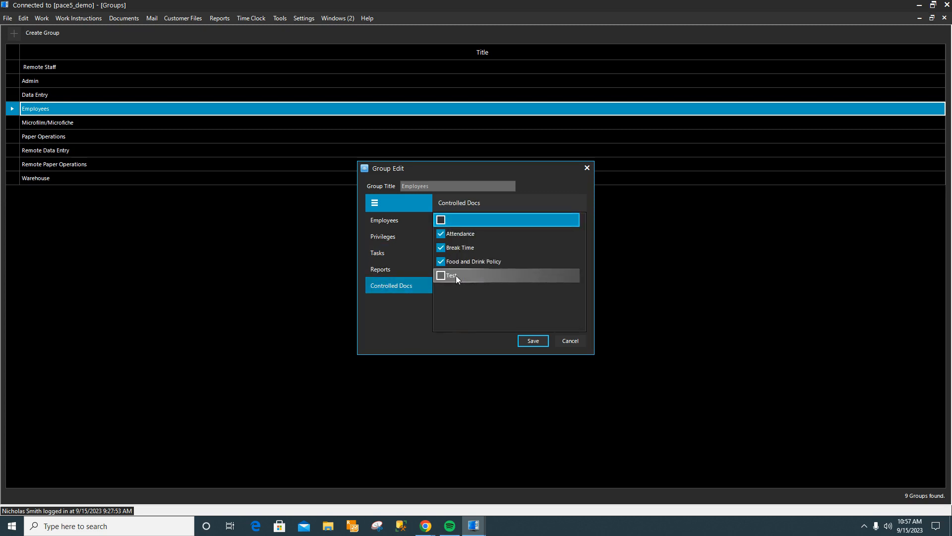
click(533, 342)
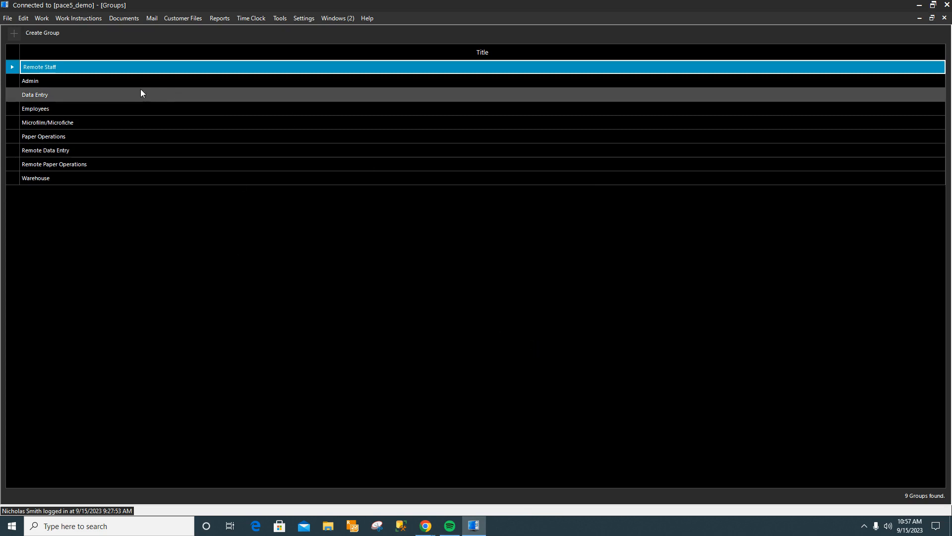
Step: Open the Admin group for editing and review its full list of assigned employees
click(12, 82)
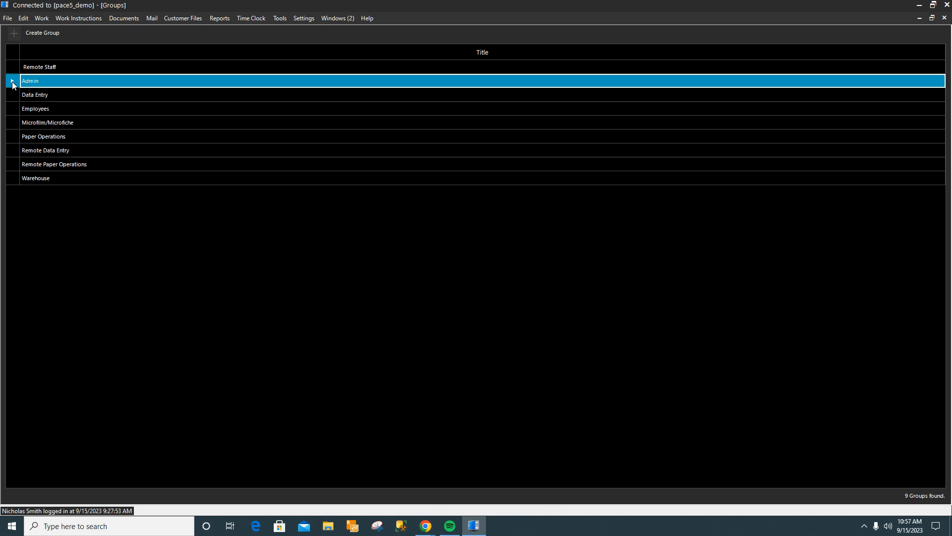
double_click(12, 83)
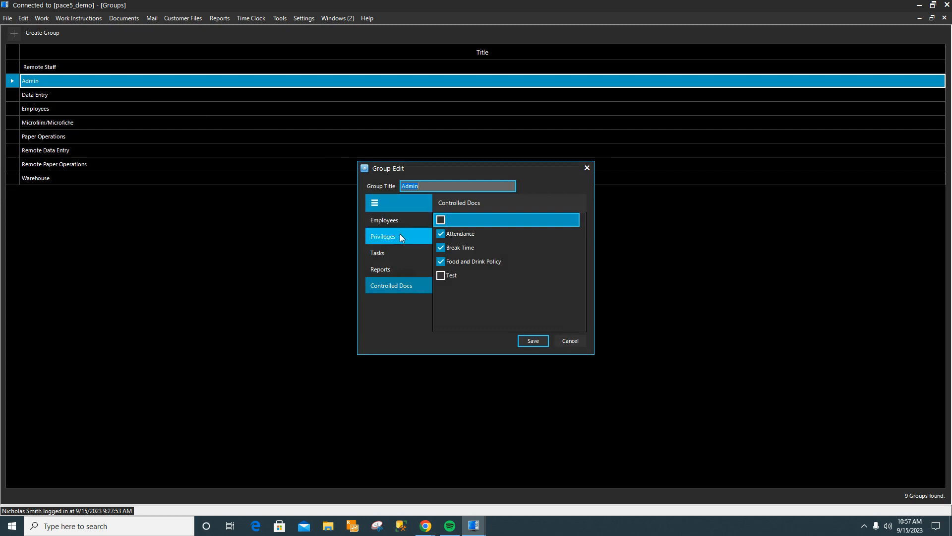
click(399, 219)
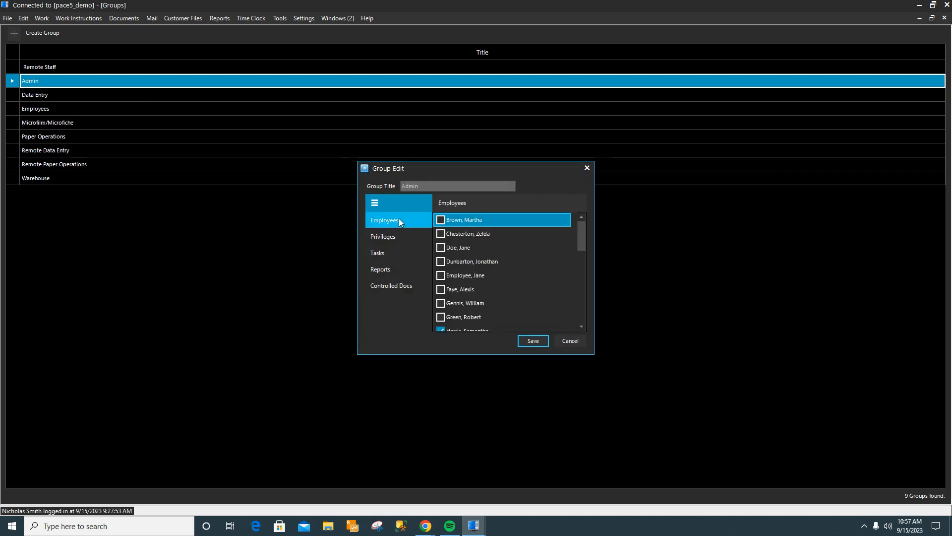
scroll(516, 223, down, 3)
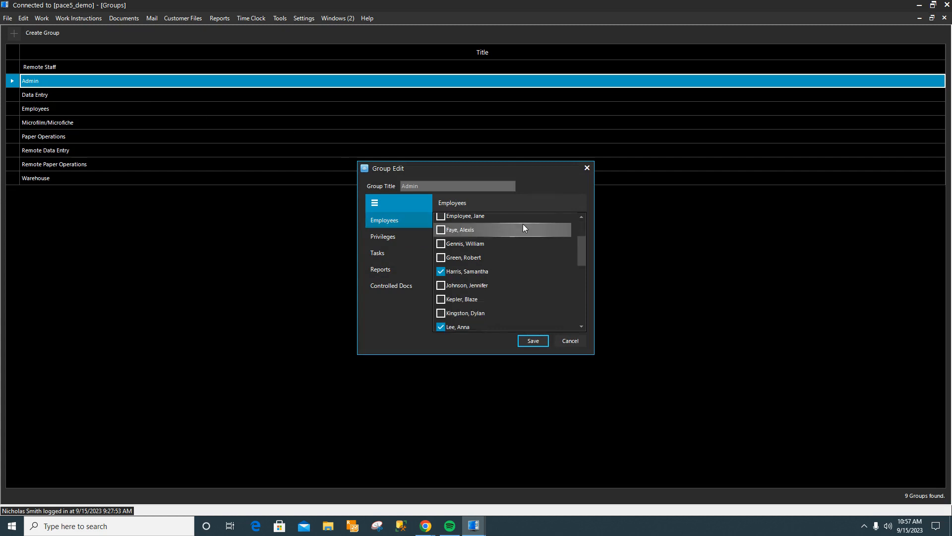
scroll(528, 240, down, 3)
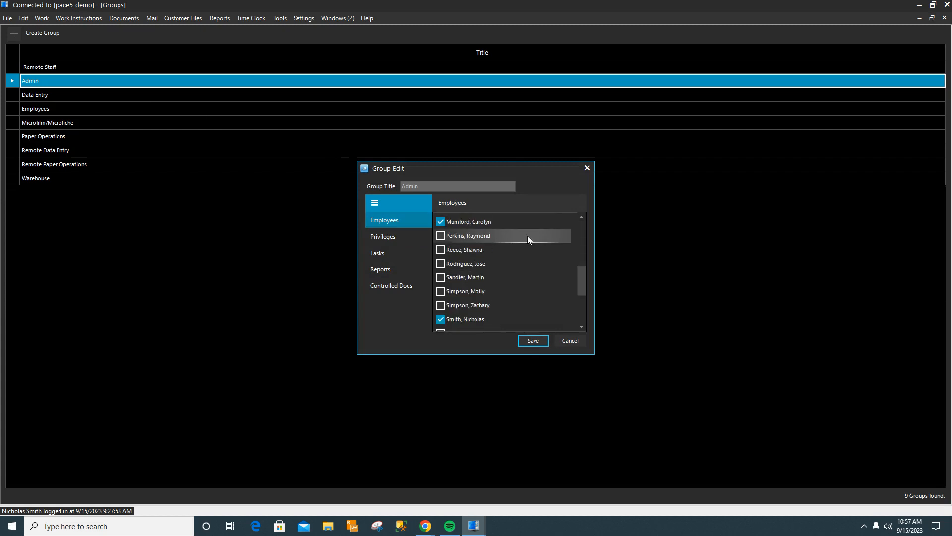
scroll(528, 240, down, 3)
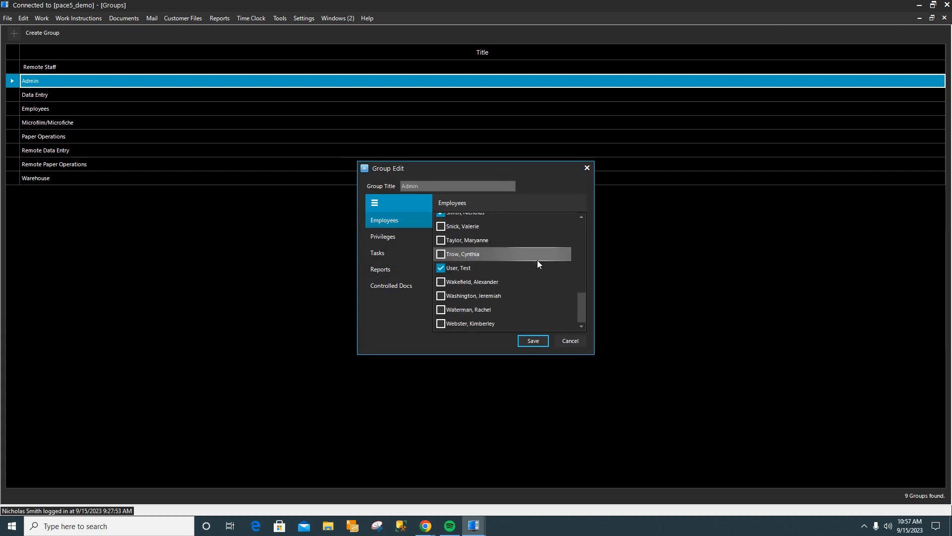
Step: Review the Admin group's privileges and tasks, and save the group
click(395, 237)
scroll(487, 225, down, 1)
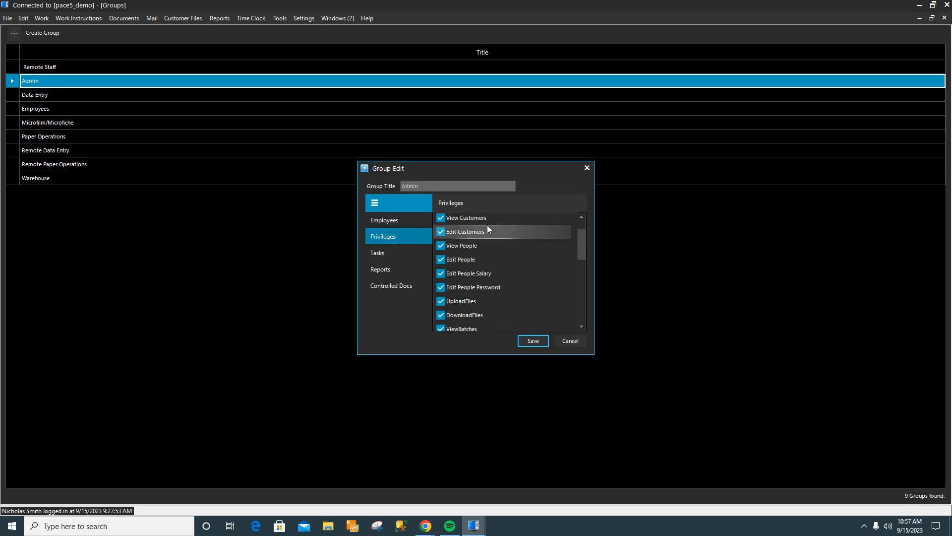
scroll(487, 225, down, 5)
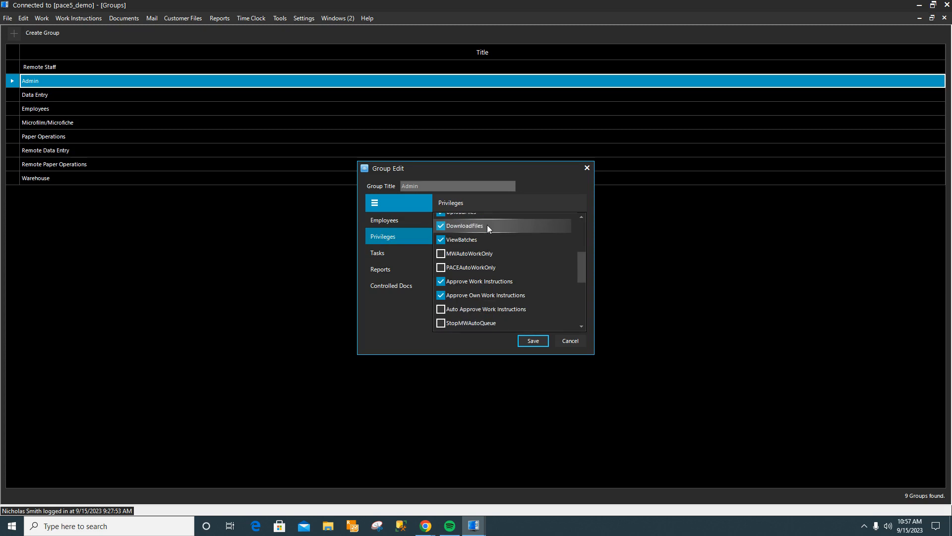
click(409, 253)
scroll(513, 251, down, 4)
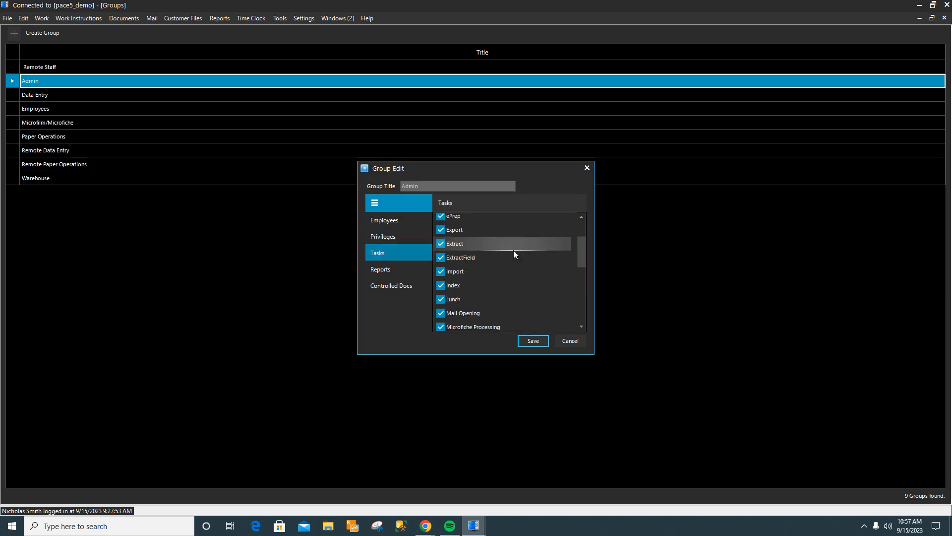
scroll(511, 258, down, 3)
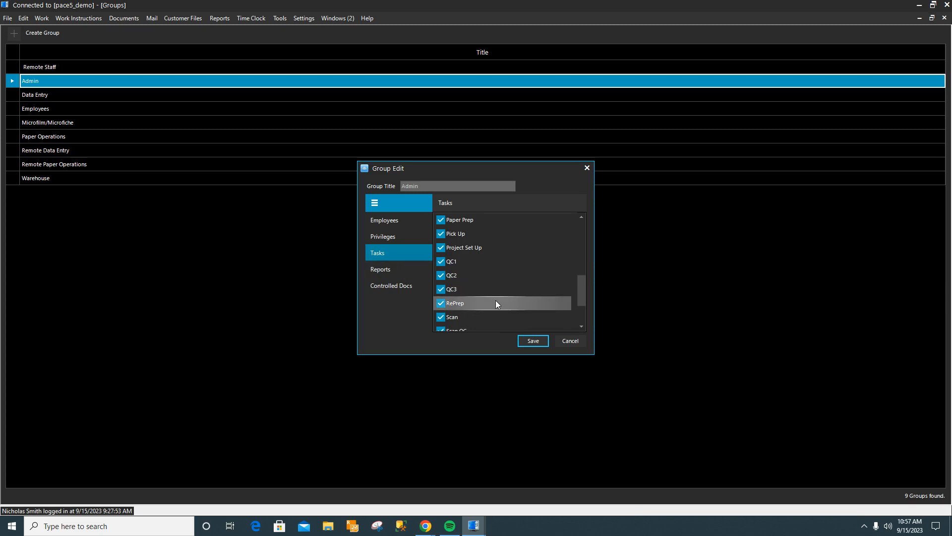
click(532, 341)
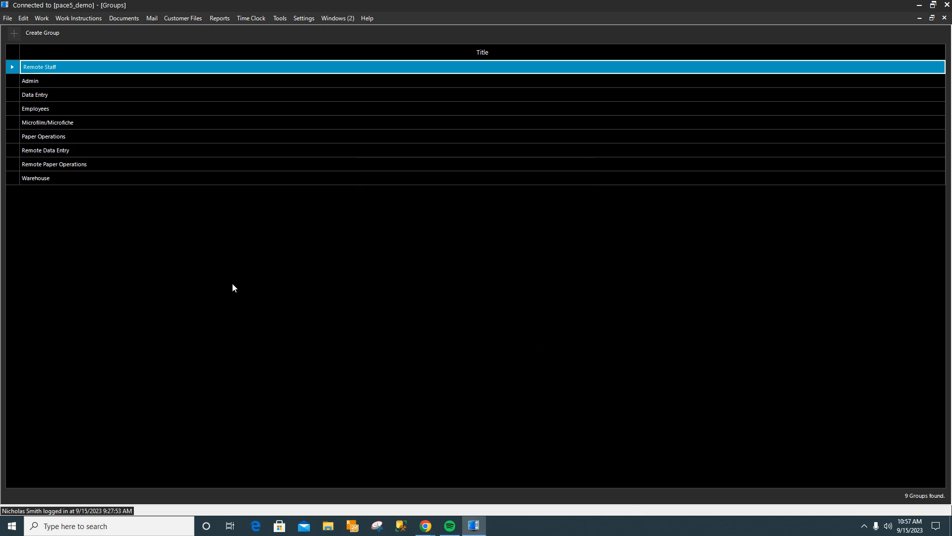
Step: Open the Paper Operations group, review its assigned employees and tasks, and save it
click(10, 137)
double_click(10, 137)
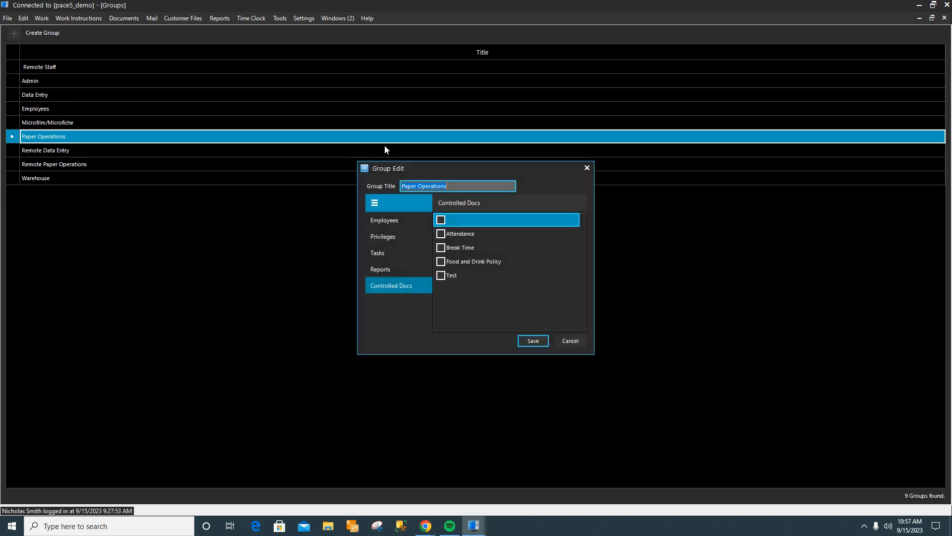
click(407, 219)
scroll(484, 228, down, 2)
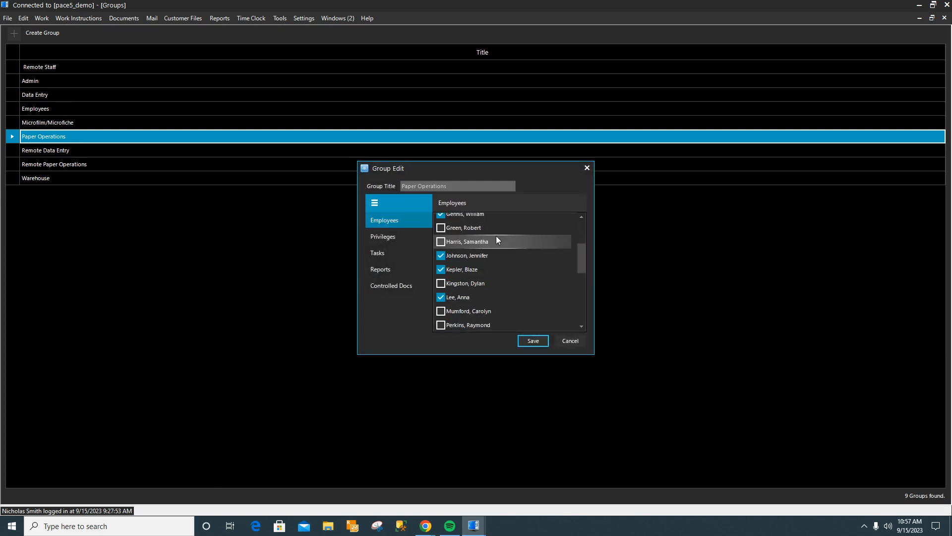
click(390, 249)
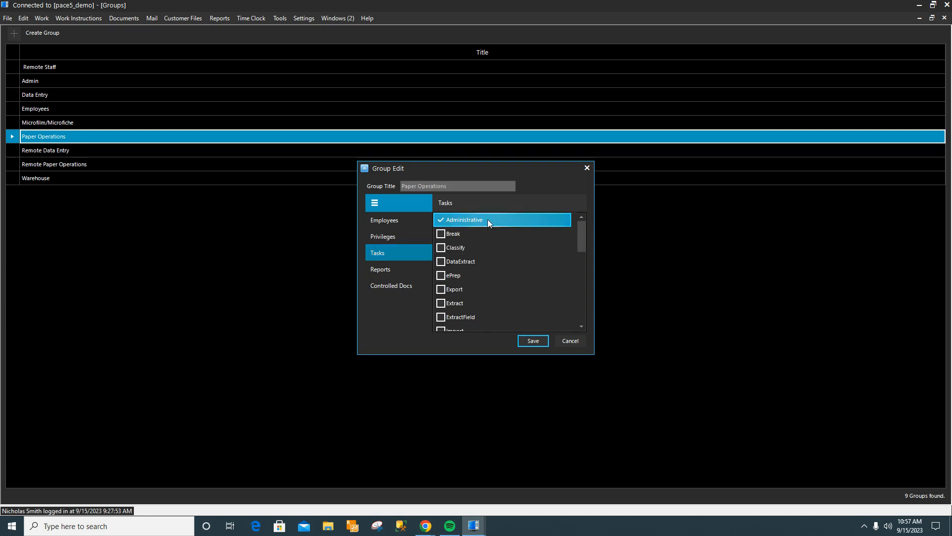
scroll(499, 246, down, 3)
scroll(495, 268, down, 2)
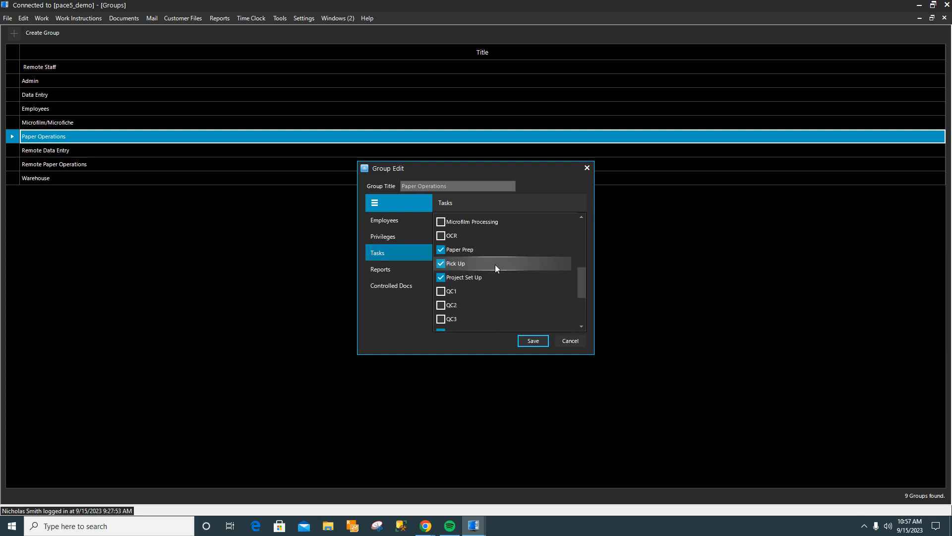
click(531, 341)
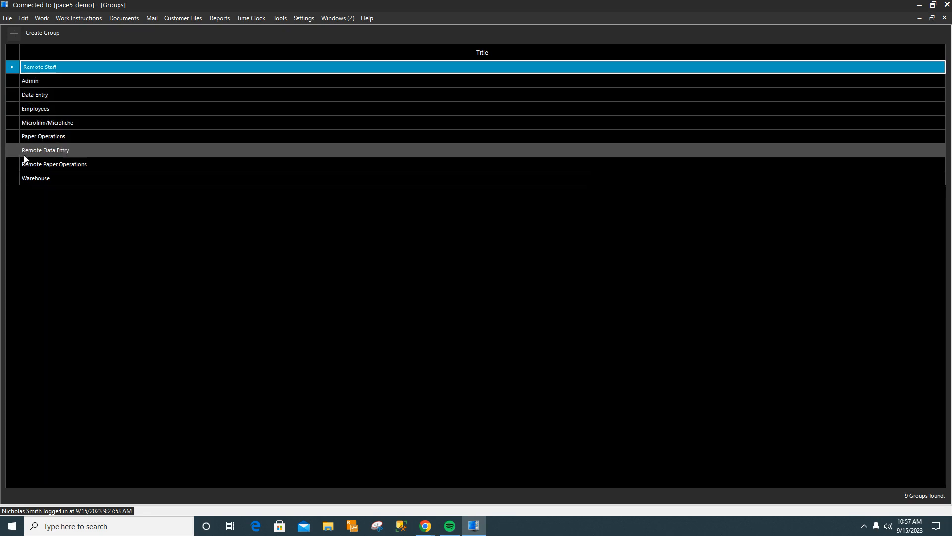
Step: Open the Data Entry group, review its assigned employees and tasks, and save it
double_click(15, 95)
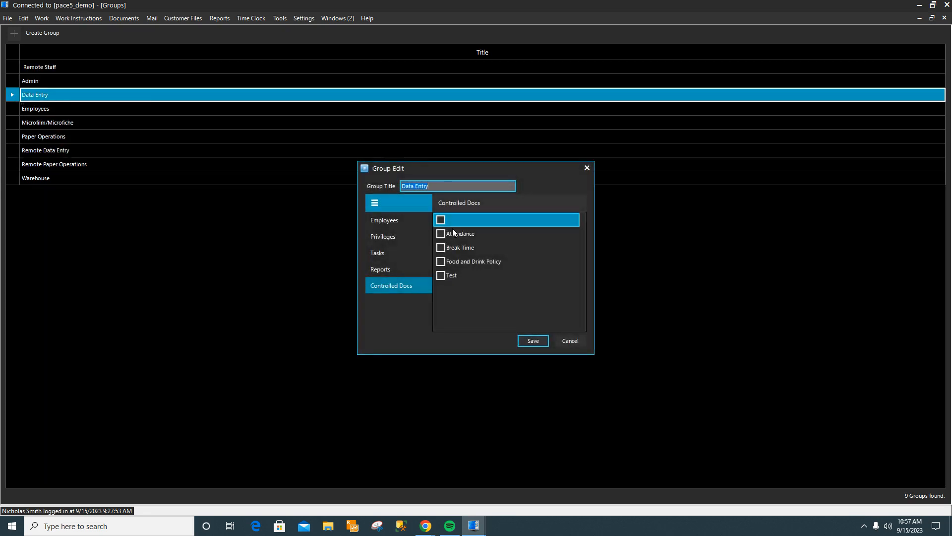
click(391, 219)
scroll(507, 239, down, 4)
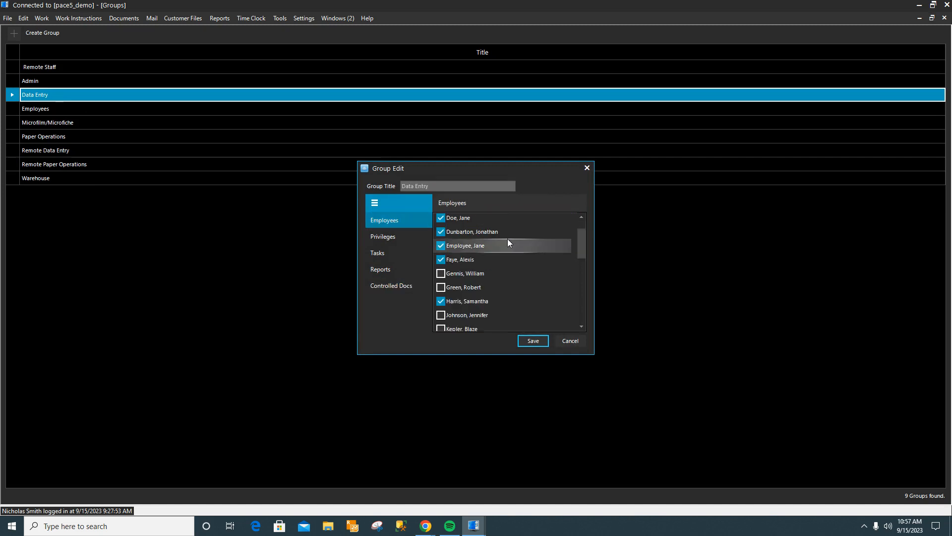
click(388, 249)
scroll(497, 242, down, 2)
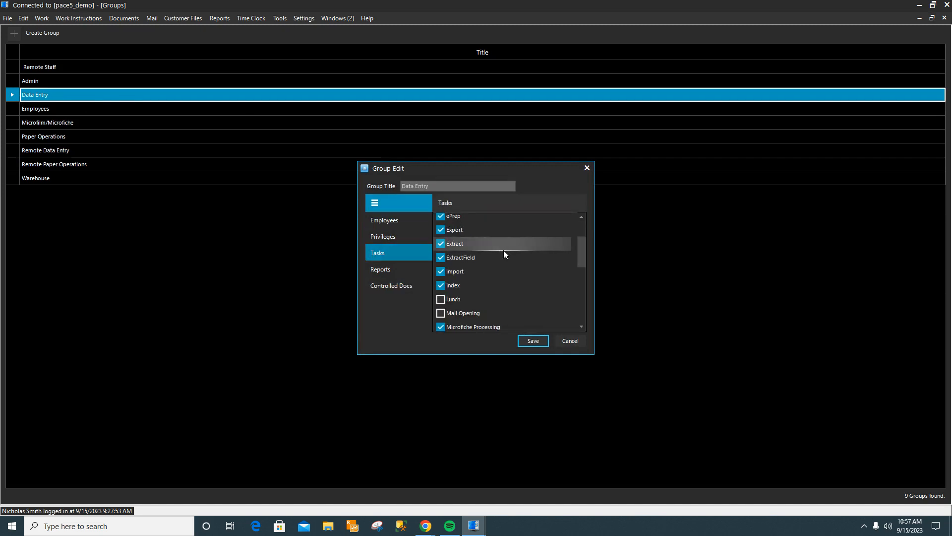
scroll(504, 249, down, 3)
scroll(504, 275, down, 3)
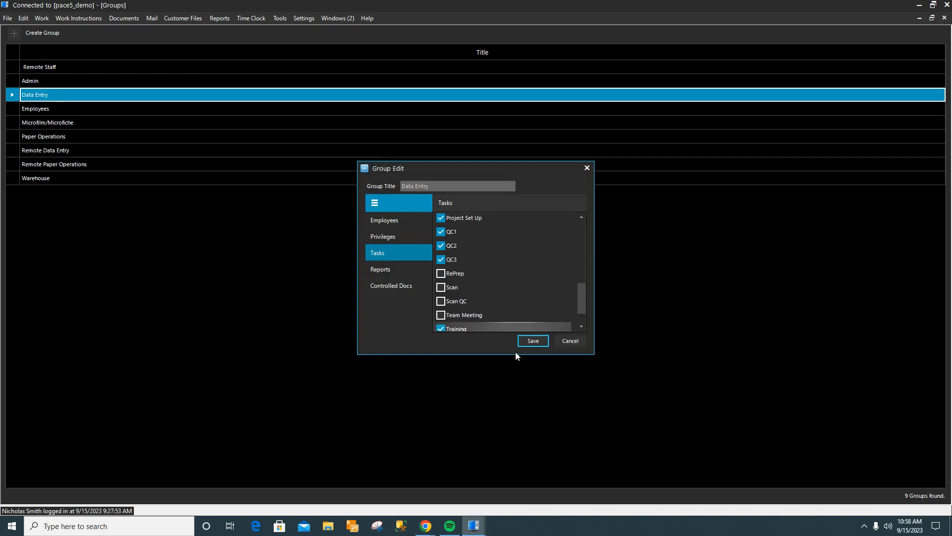
click(533, 340)
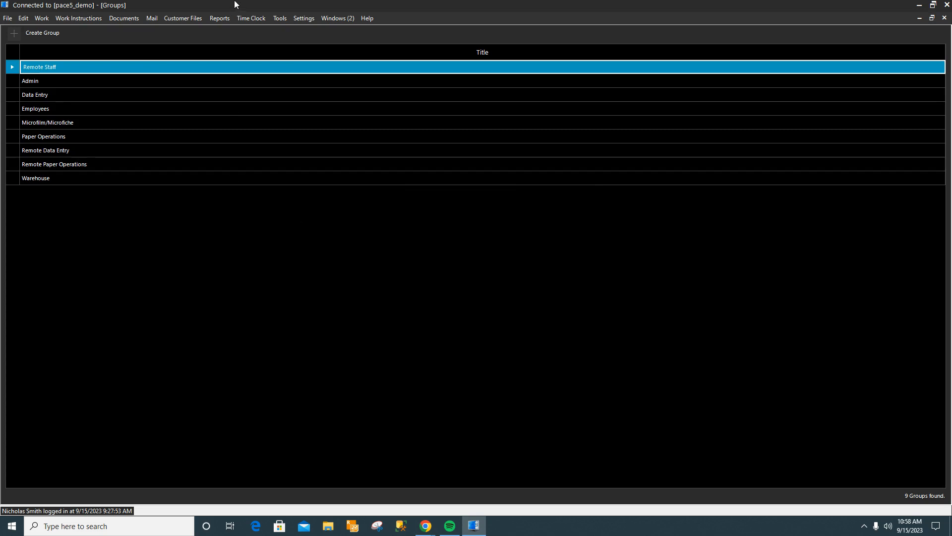
Step: Show the People list from the settings and open the details of the last person listed
click(308, 19)
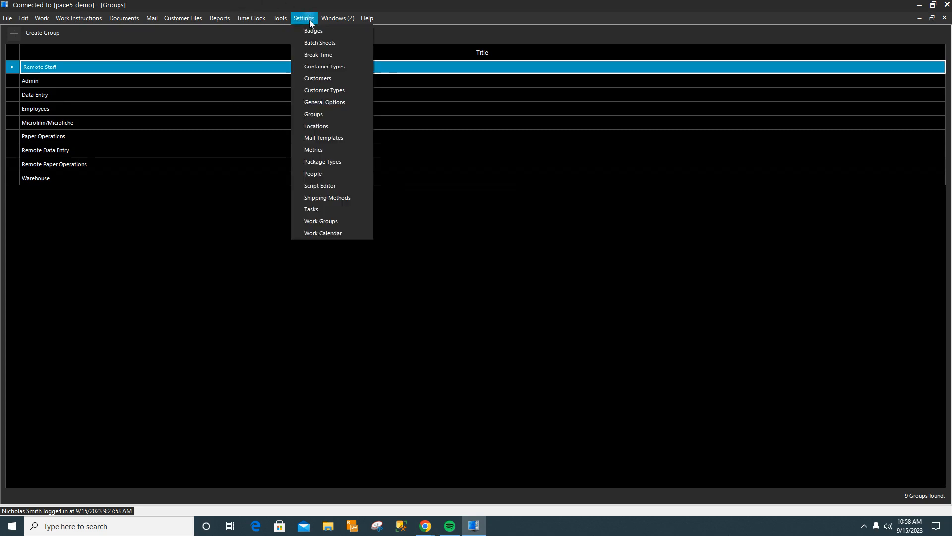
click(312, 173)
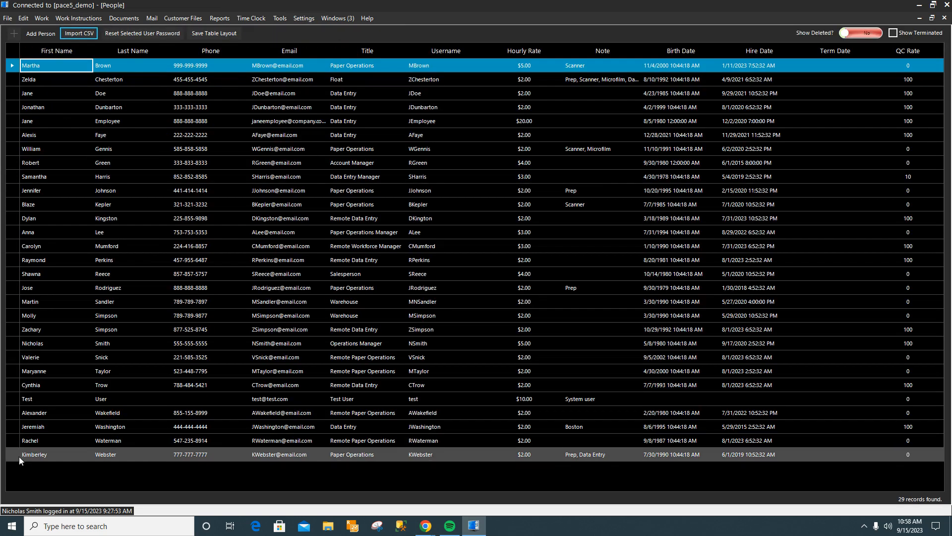
double_click(19, 456)
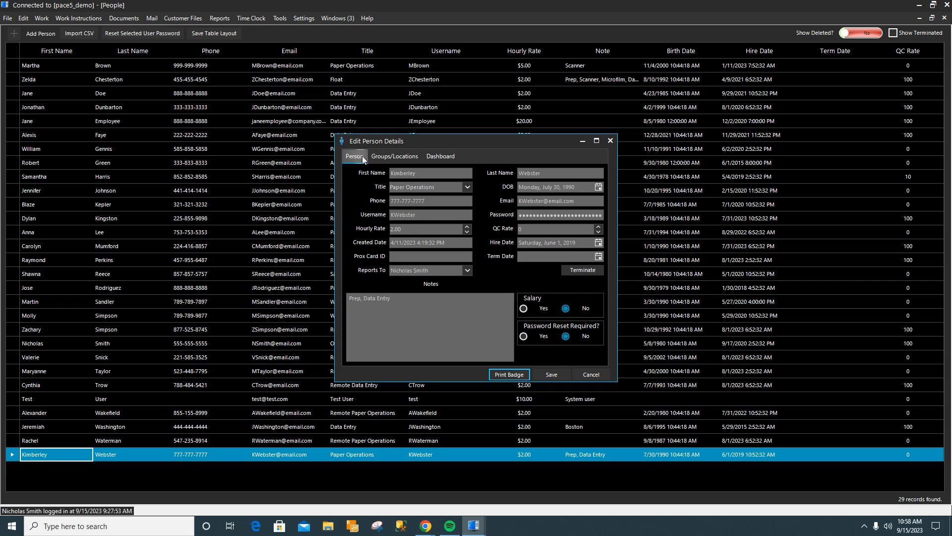
Step: Review the open person's assigned groups and locations, and save the record
click(382, 156)
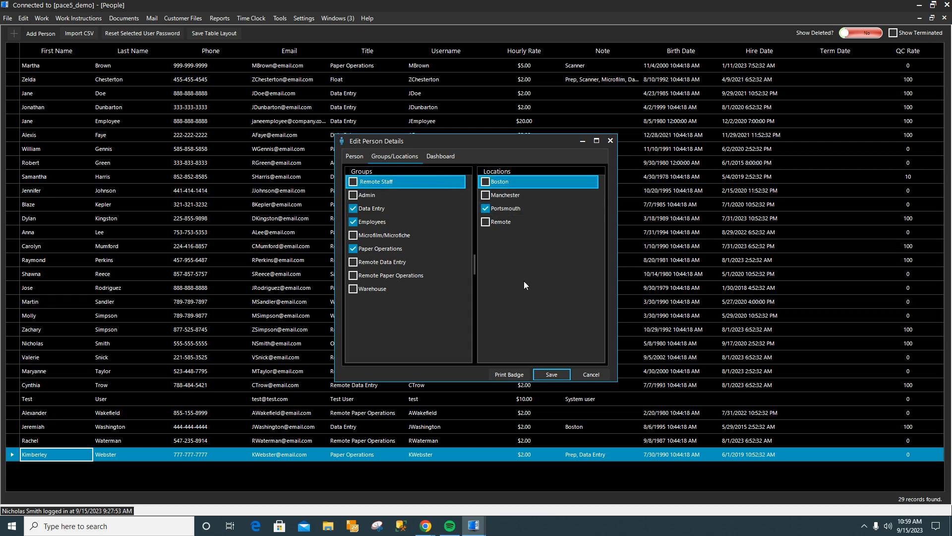
click(550, 374)
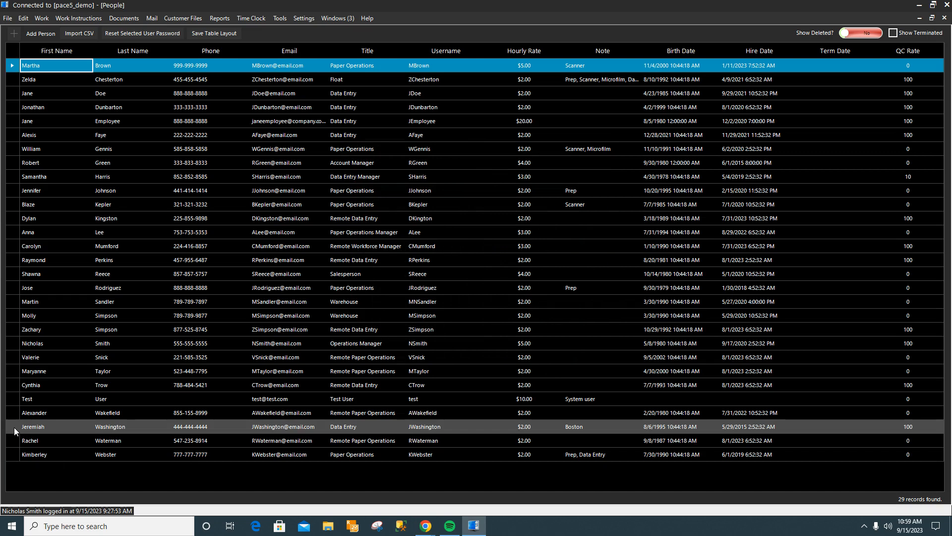
Step: Open the record of the Data Entry employee noted as Boston, review the assigned groups and locations, and save it
double_click(14, 427)
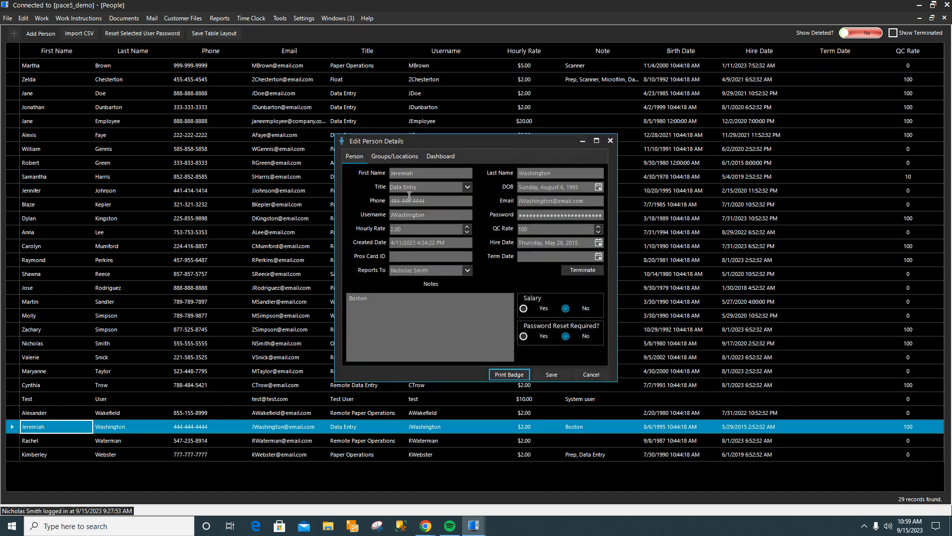
click(410, 161)
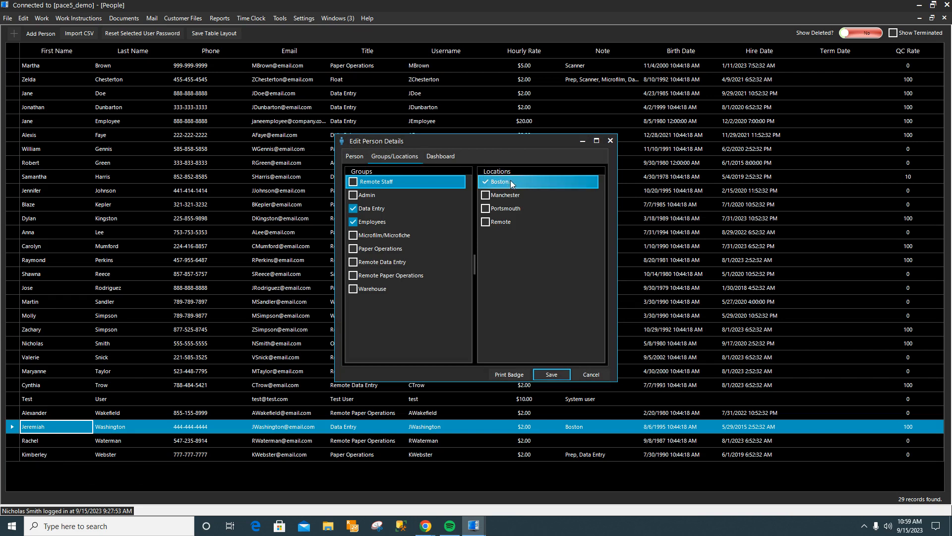
click(549, 374)
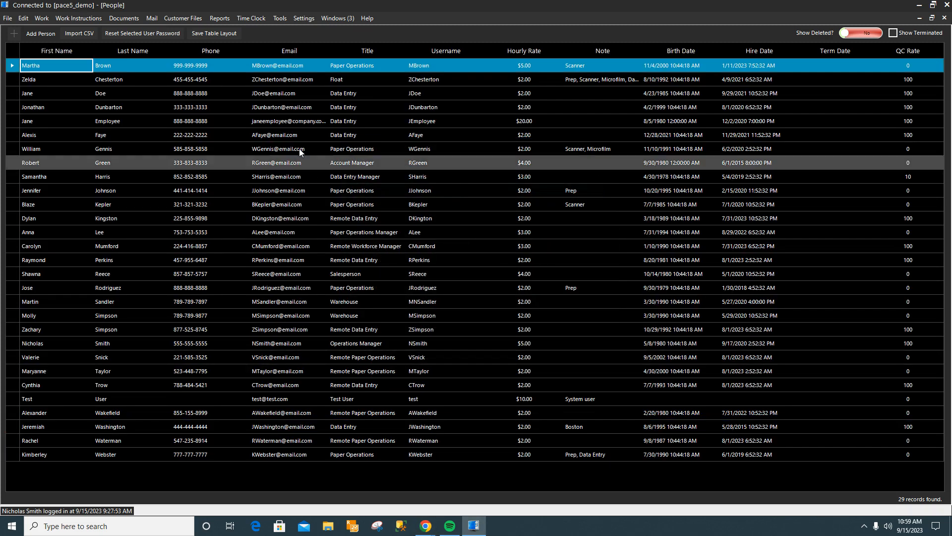
Step: Show the Customers list from the settings and open the location assignments of the Town of Make Believe customer
click(308, 21)
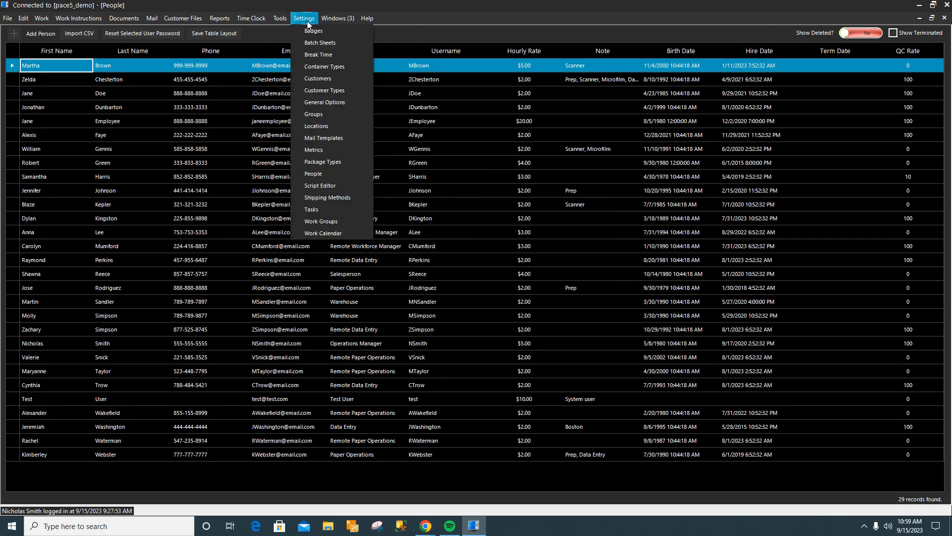
click(325, 77)
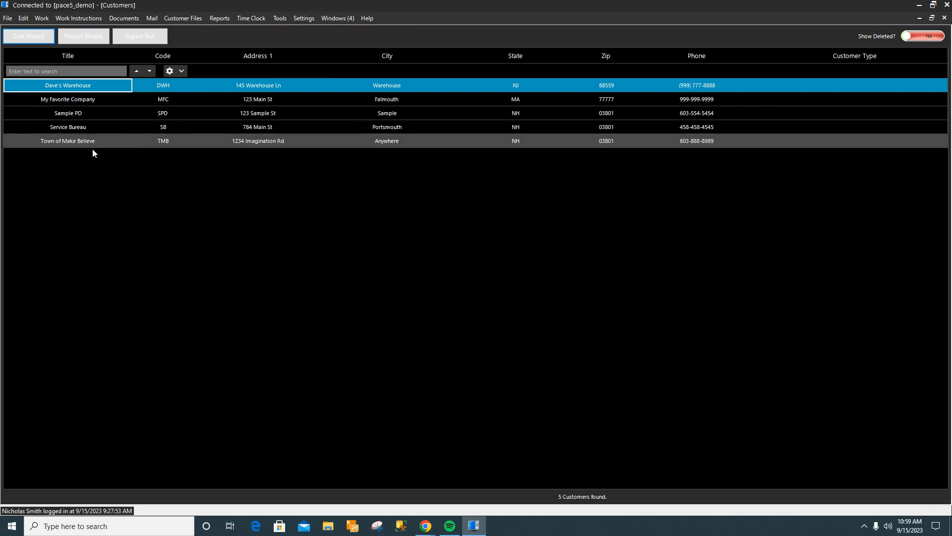
click(70, 144)
double_click(71, 143)
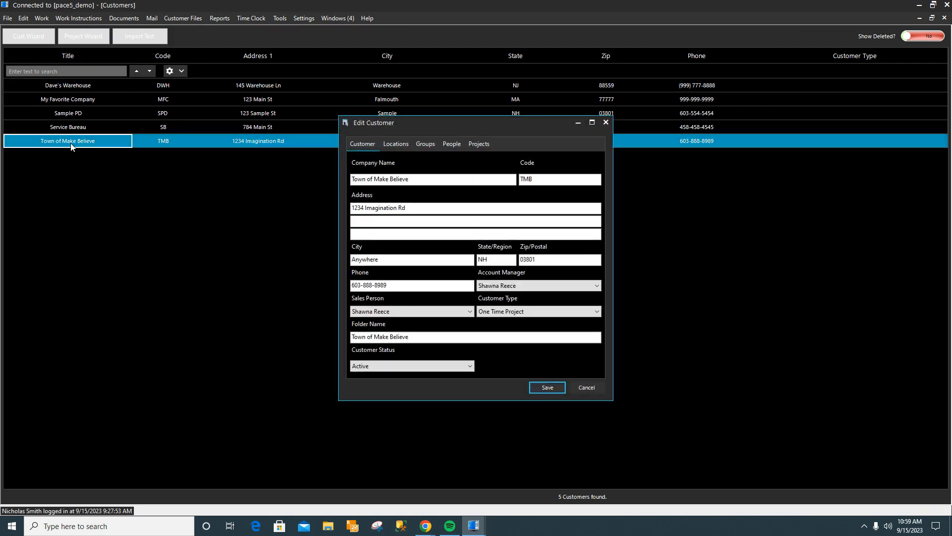
click(394, 144)
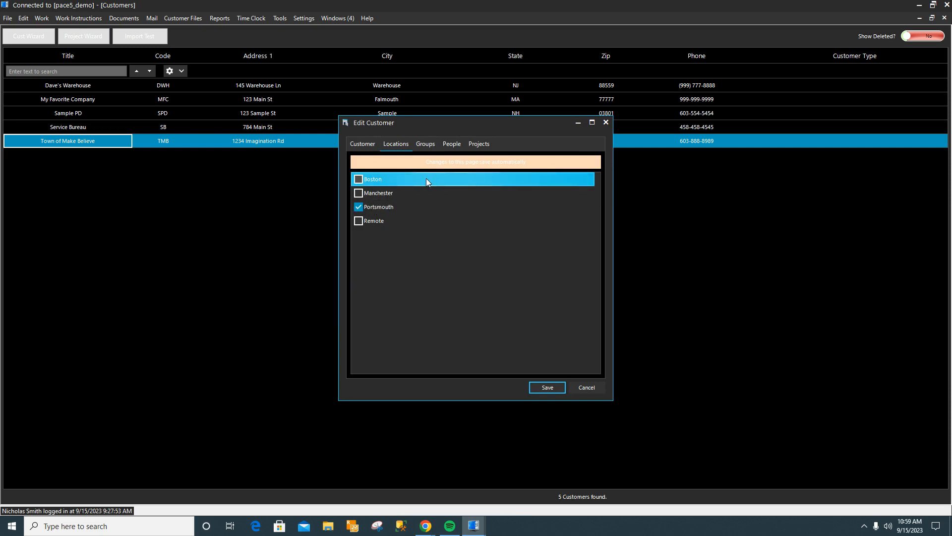
Step: Assign the Boston location to the Town of Make Believe customer and save the customer
click(357, 179)
click(358, 179)
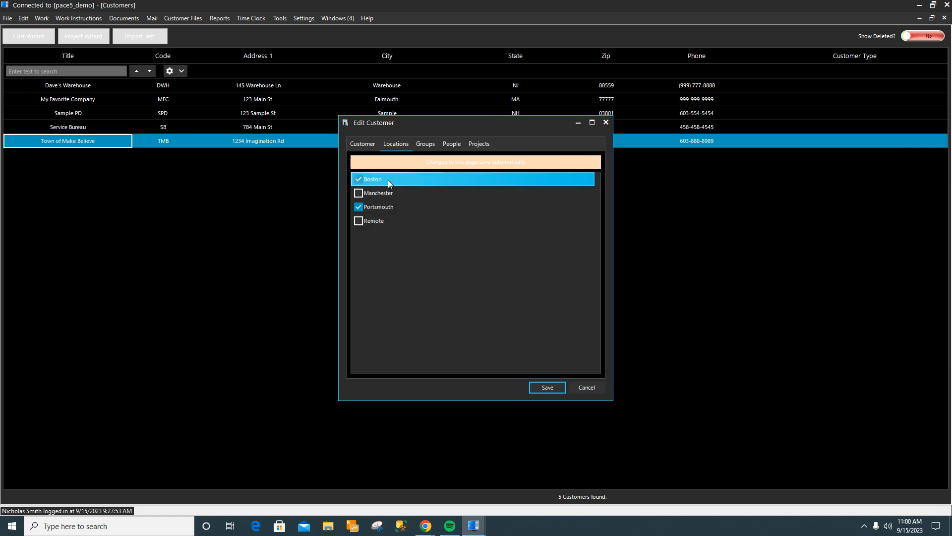
click(540, 386)
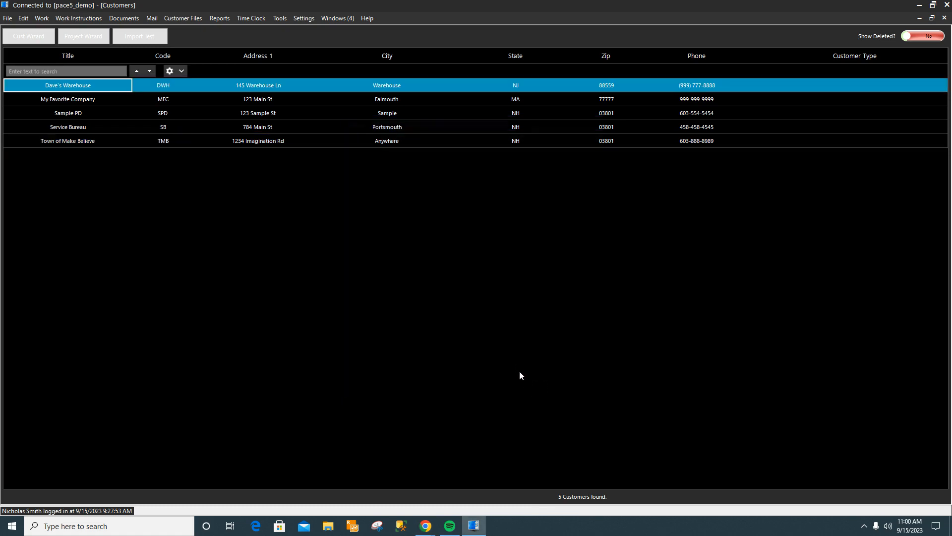